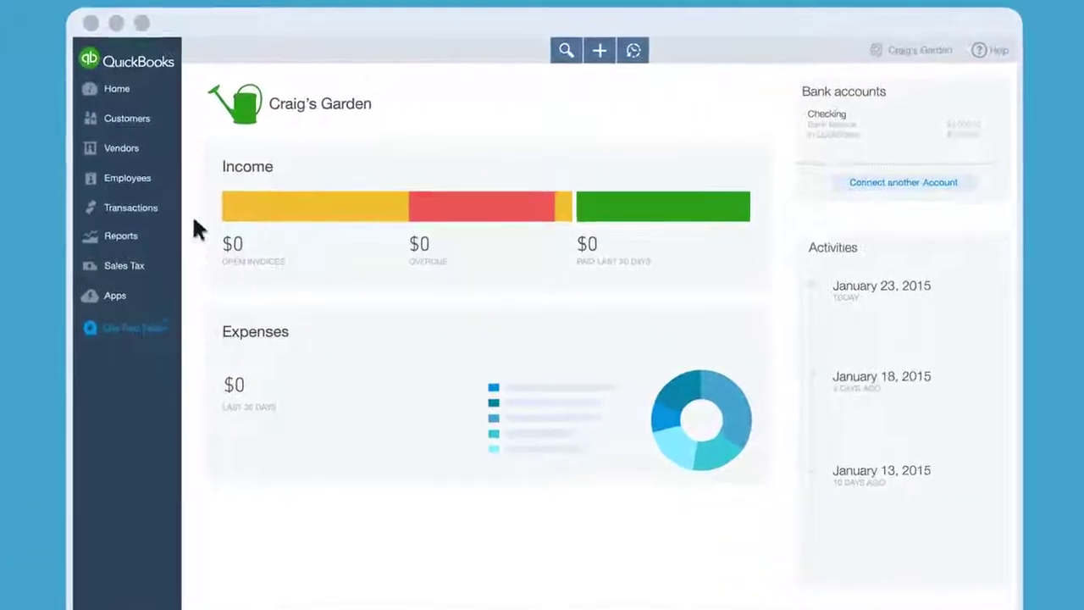
- Open the Checking account's new bank transactions and show only the recognized ones
{"action": "left_click", "coordinate": [185, 213]}
{"action": "left_click", "coordinate": [169, 230]}
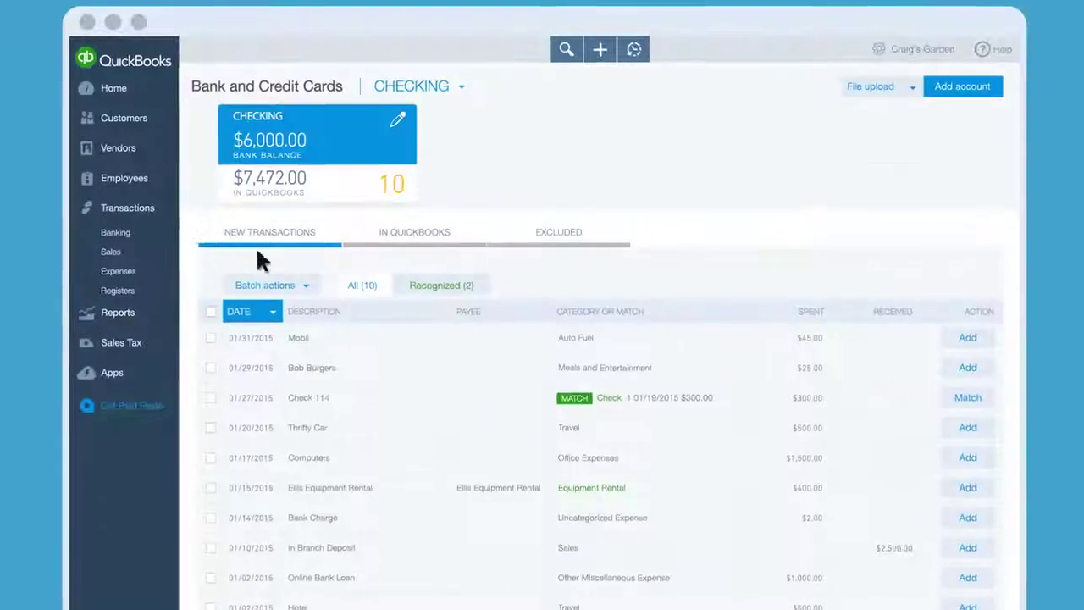
{"action": "left_click", "coordinate": [436, 287]}
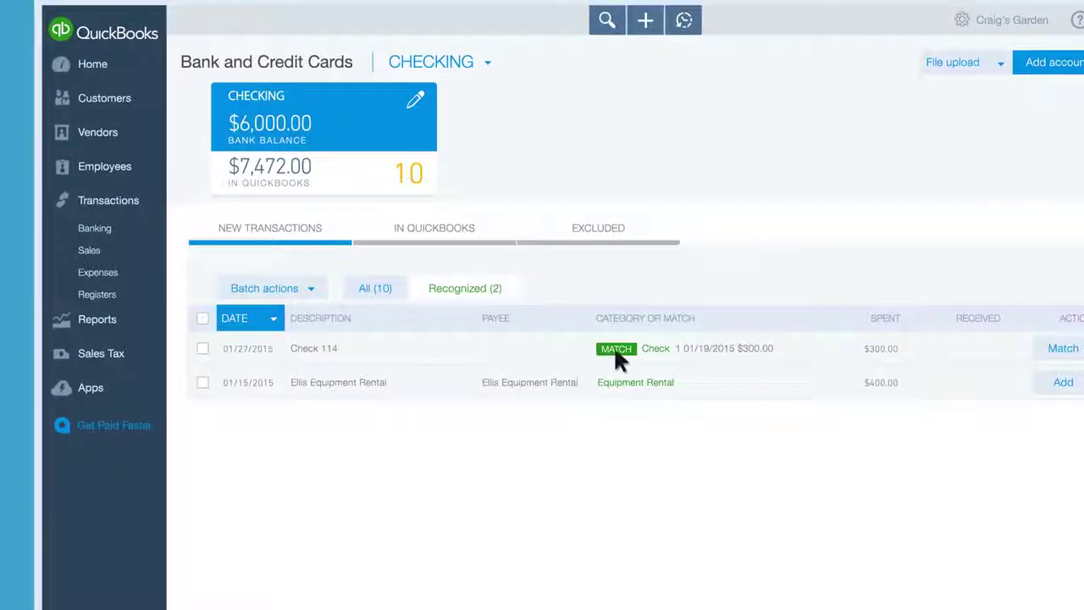
- Match Check 114 to the 01/19/2015 Mahoney Mugs check and add the Ellis Equipment Rental transaction
{"action": "left_click", "coordinate": [326, 347]}
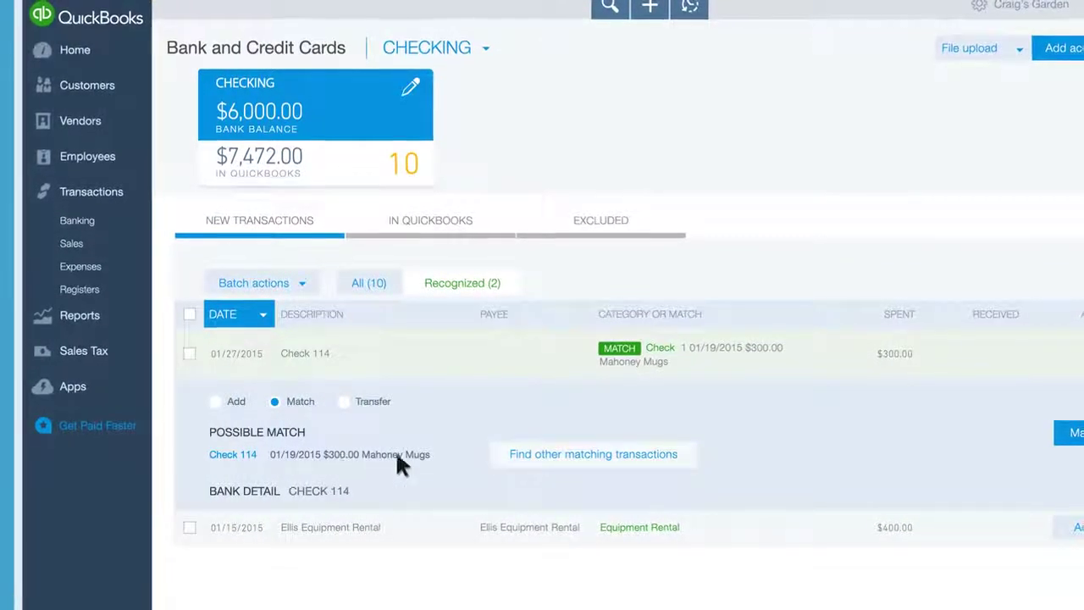
{"action": "left_click", "coordinate": [1023, 433]}
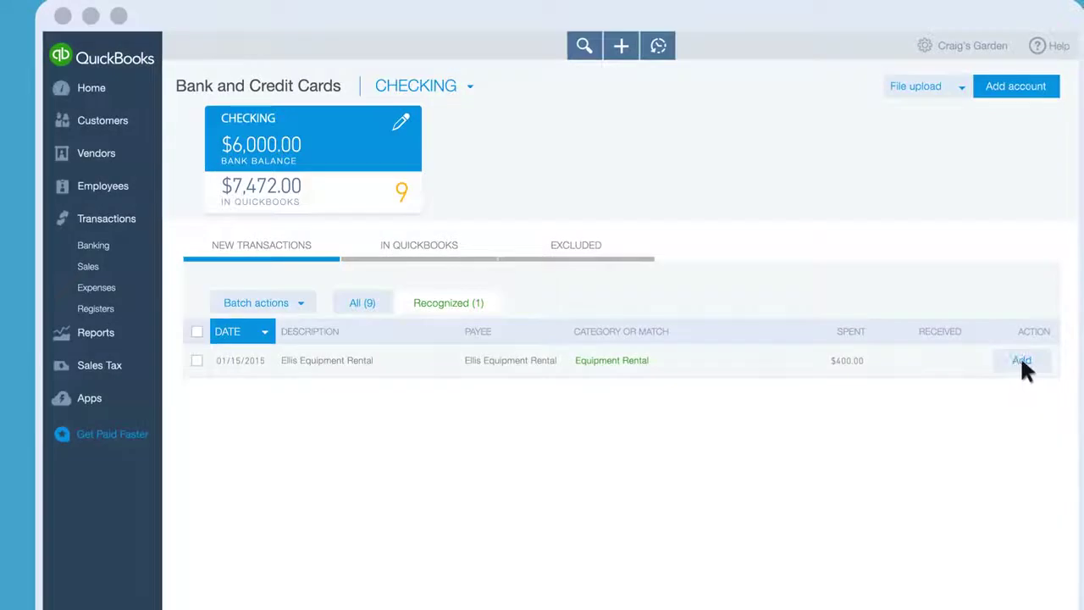
{"action": "left_click", "coordinate": [1021, 362]}
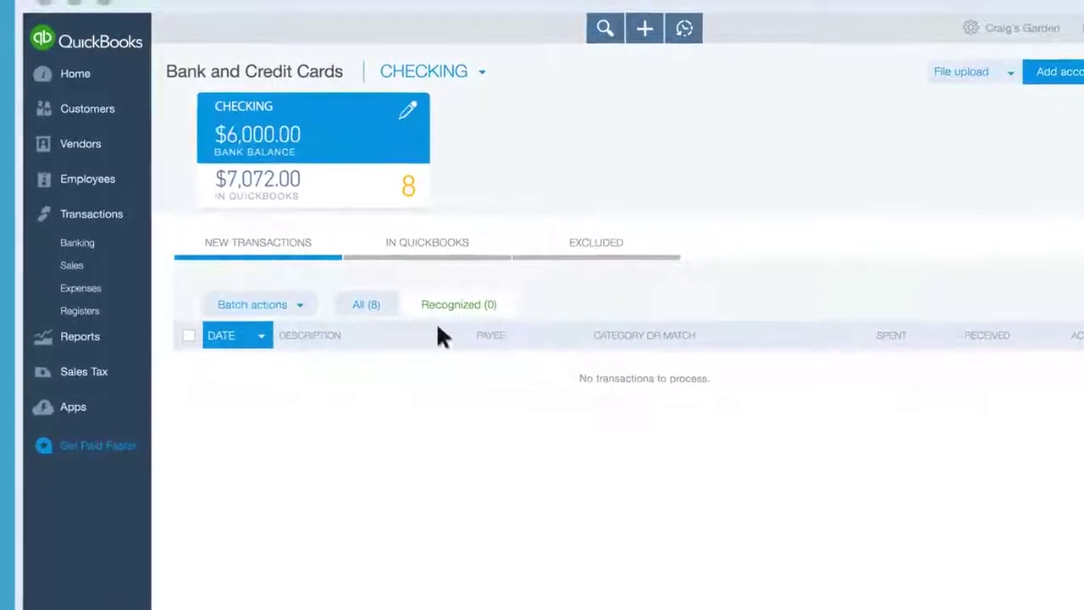
- Show all new transactions and add the Bob Burgers expense under Meals and Entertainment
{"action": "left_click", "coordinate": [370, 310]}
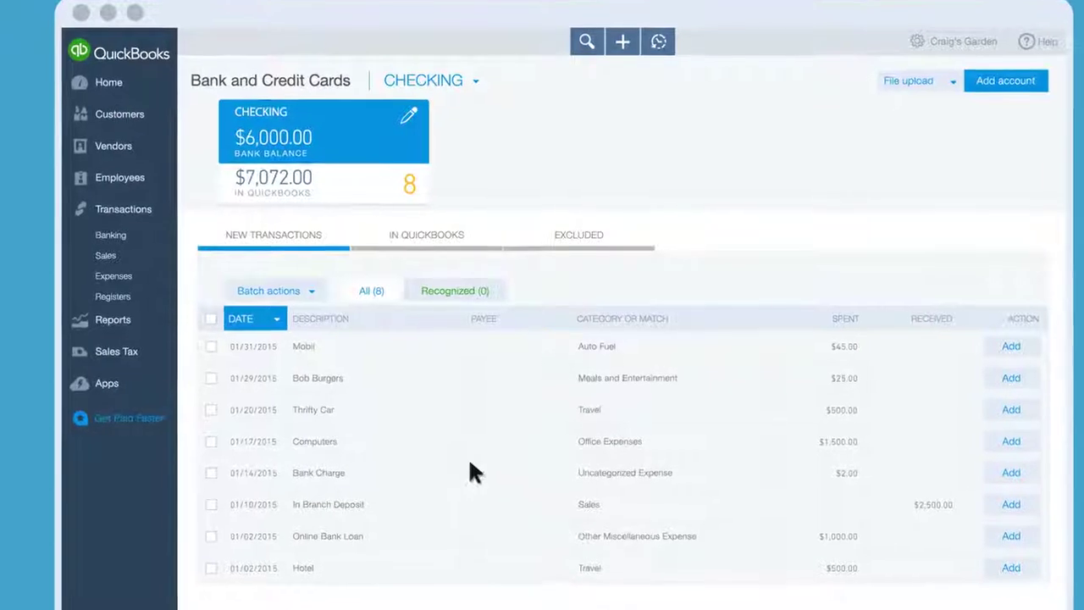
{"action": "left_click", "coordinate": [327, 379]}
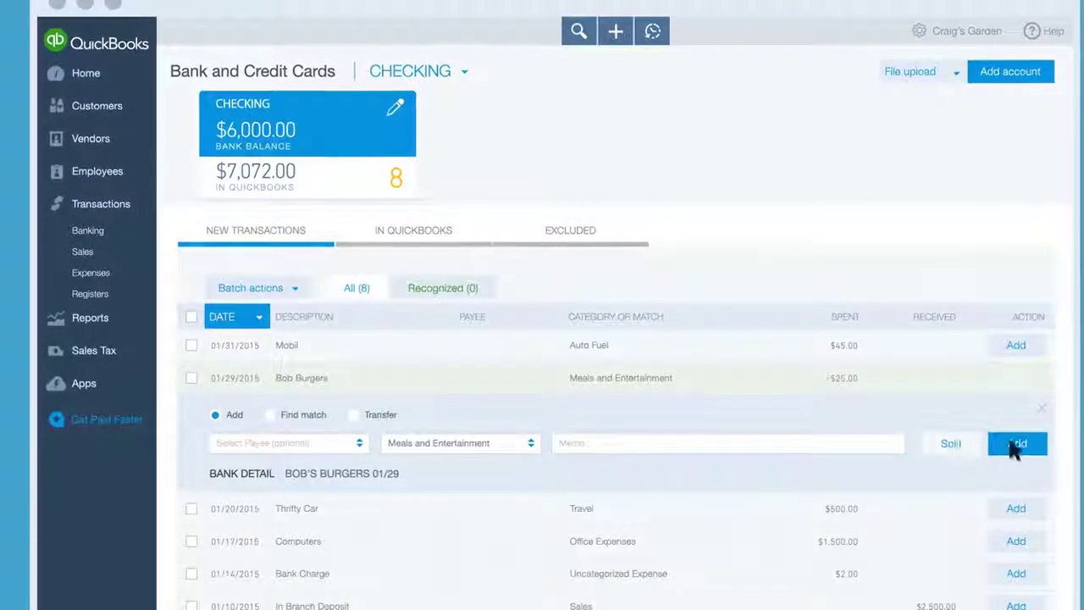
{"action": "left_click", "coordinate": [1016, 444]}
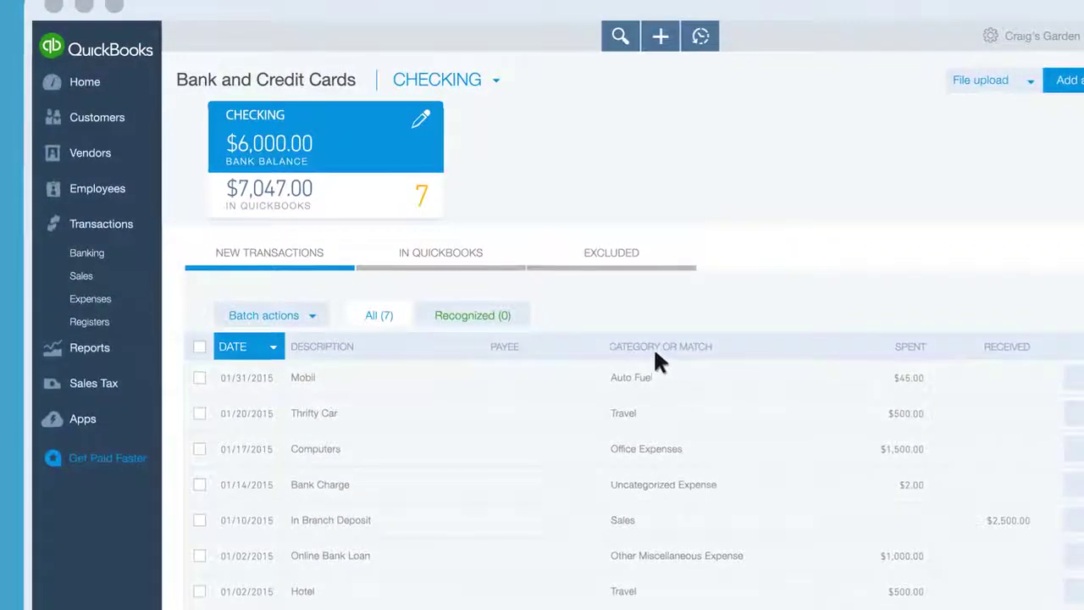
- Sort the new transactions by category and recategorize the 01/14/2015 Bank Charge as Bank Charges
{"action": "left_click", "coordinate": [653, 347]}
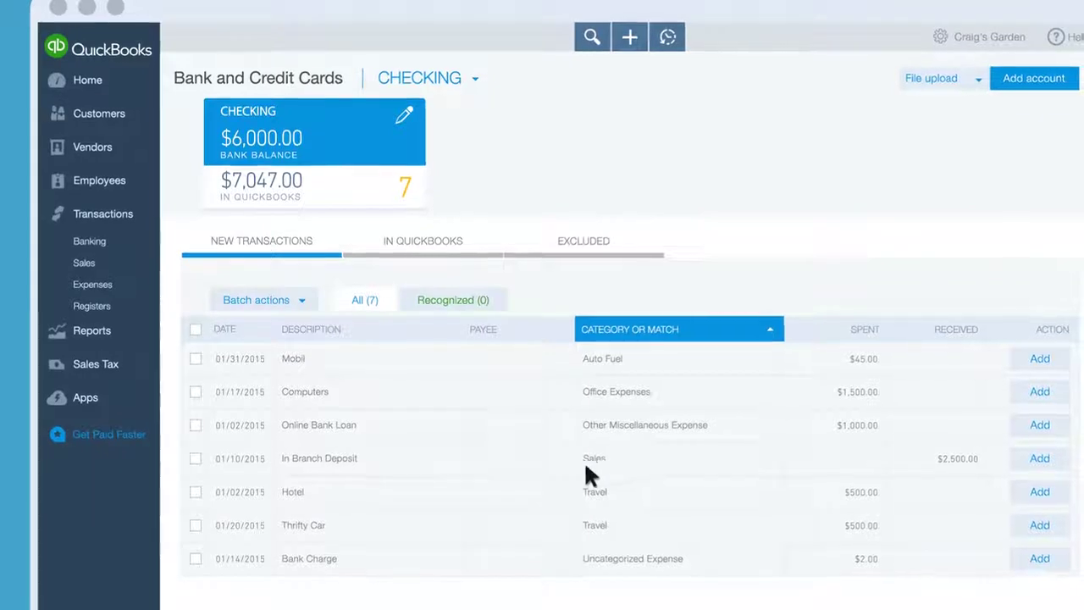
{"action": "left_click", "coordinate": [306, 559]}
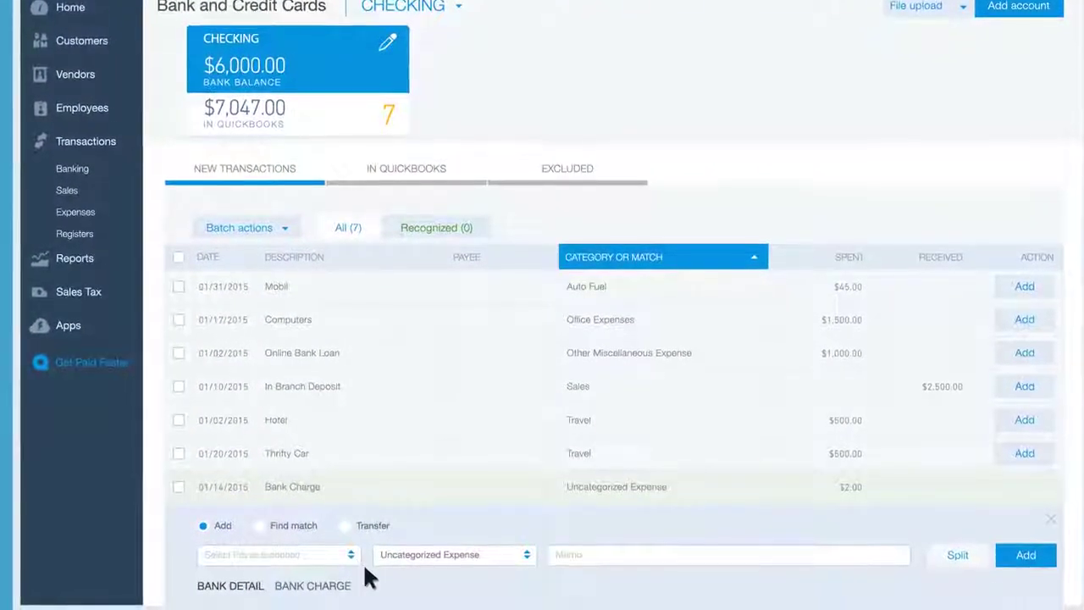
{"action": "left_click", "coordinate": [443, 552]}
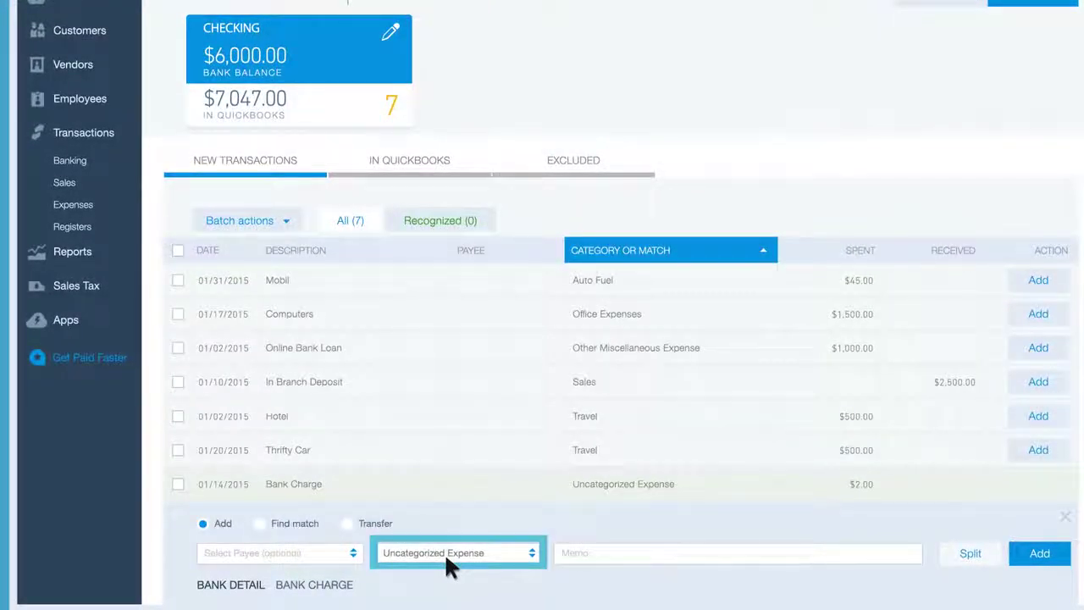
{"action": "left_click", "coordinate": [530, 551]}
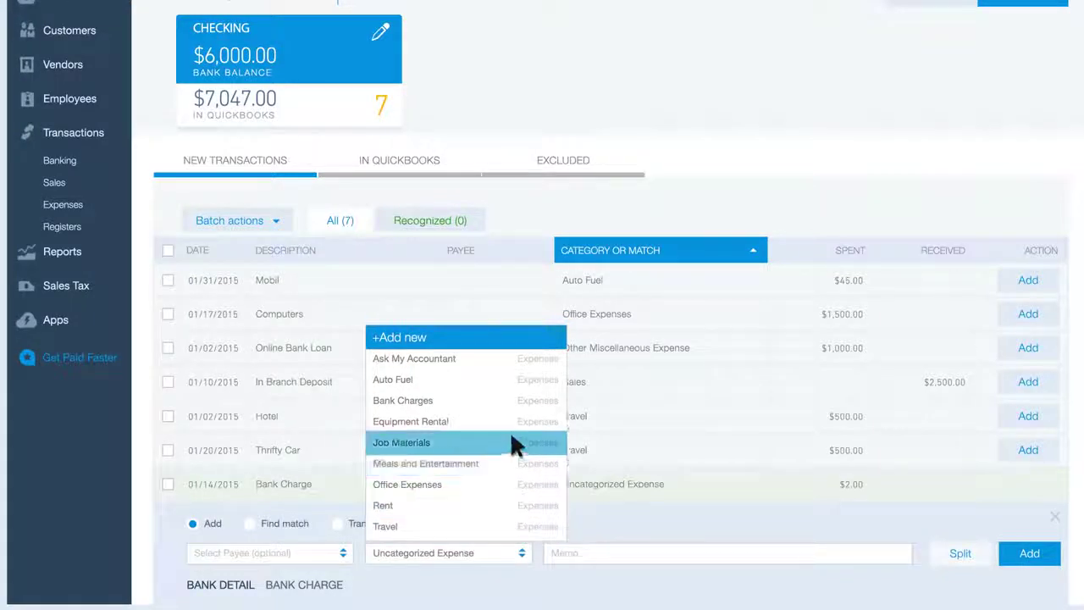
{"action": "left_click", "coordinate": [508, 404]}
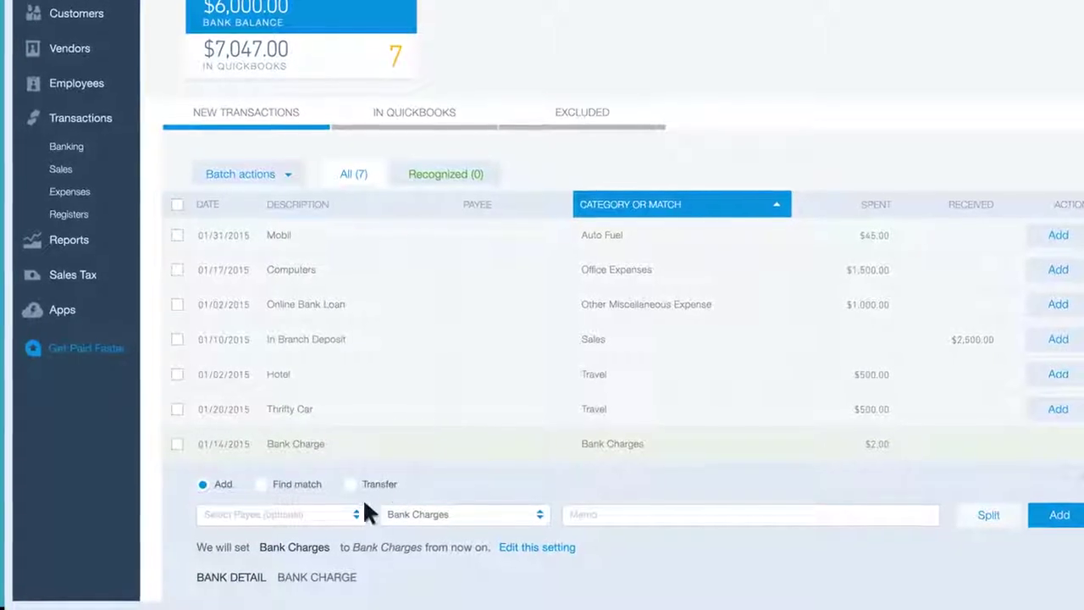
- Choose First Bank as the Bank Charge's payee and add the transaction after saving its automatic categorization setting
{"action": "left_click", "coordinate": [348, 517]}
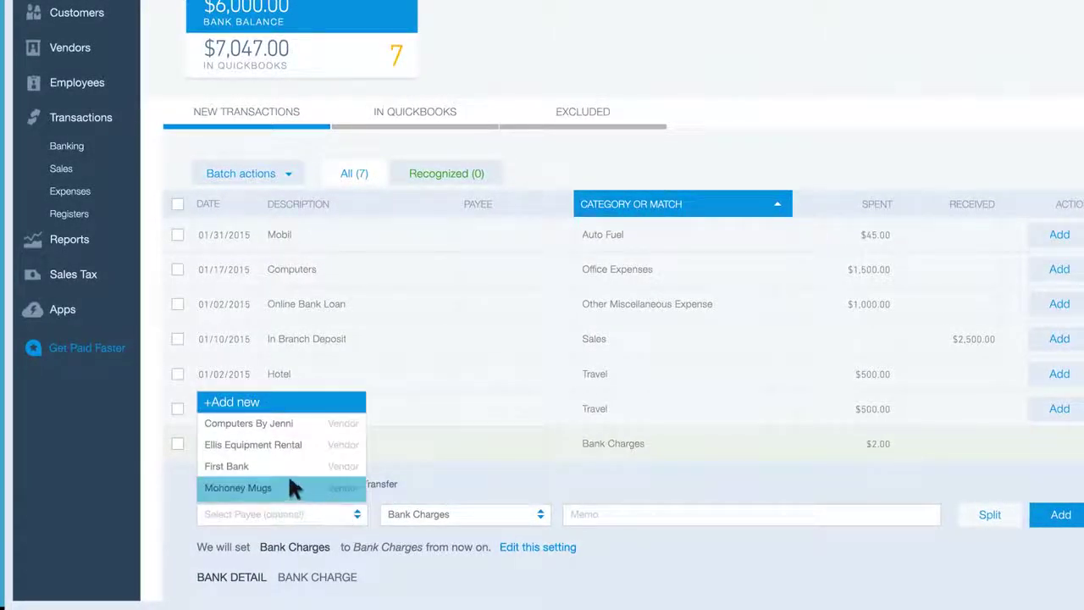
{"action": "left_click", "coordinate": [264, 472]}
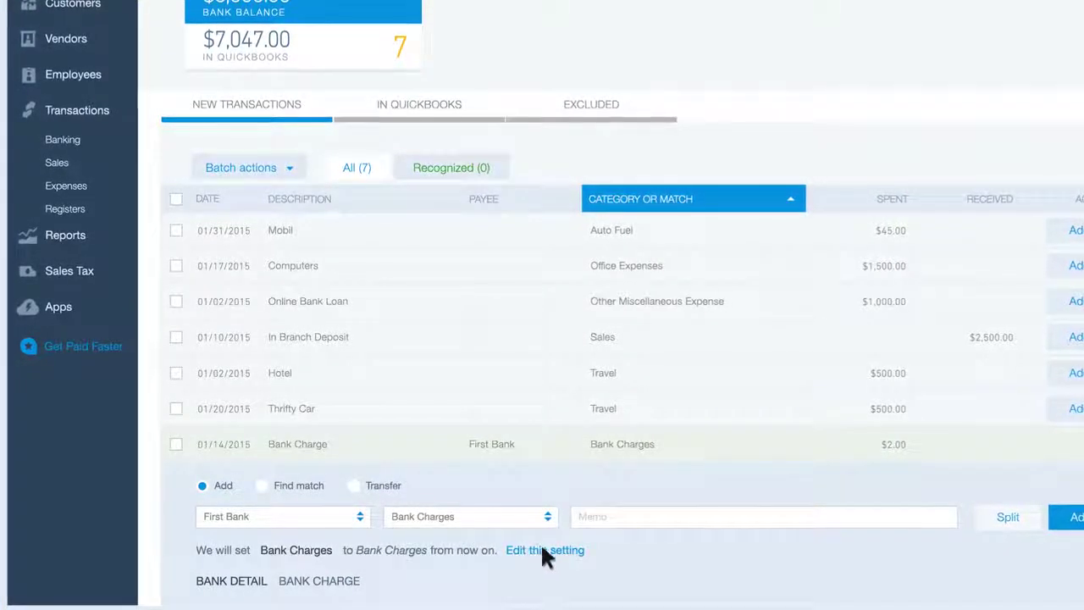
{"action": "left_click", "coordinate": [545, 549]}
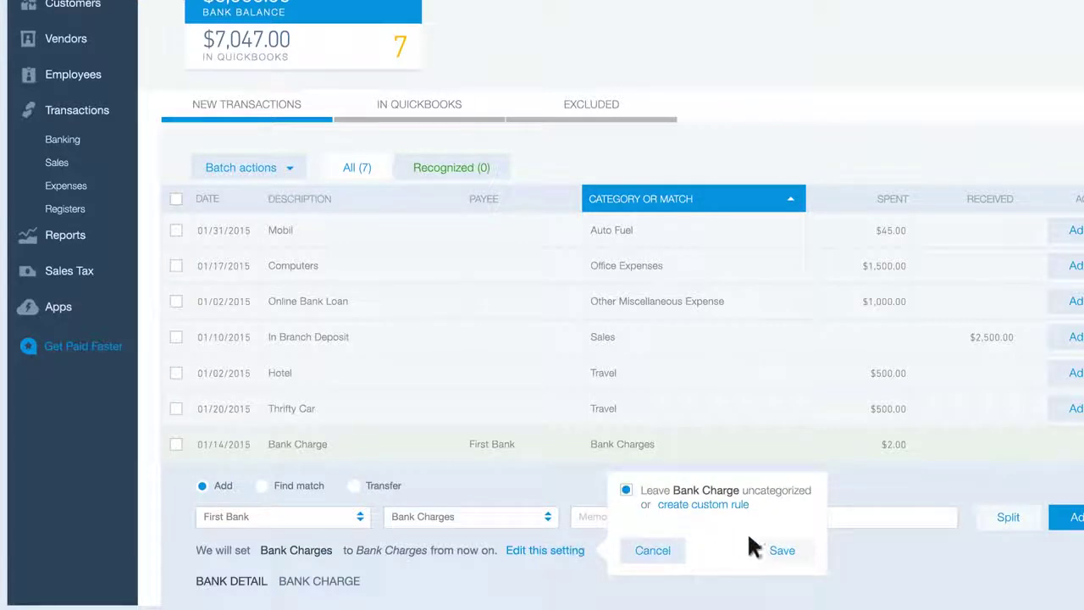
{"action": "left_click", "coordinate": [779, 549]}
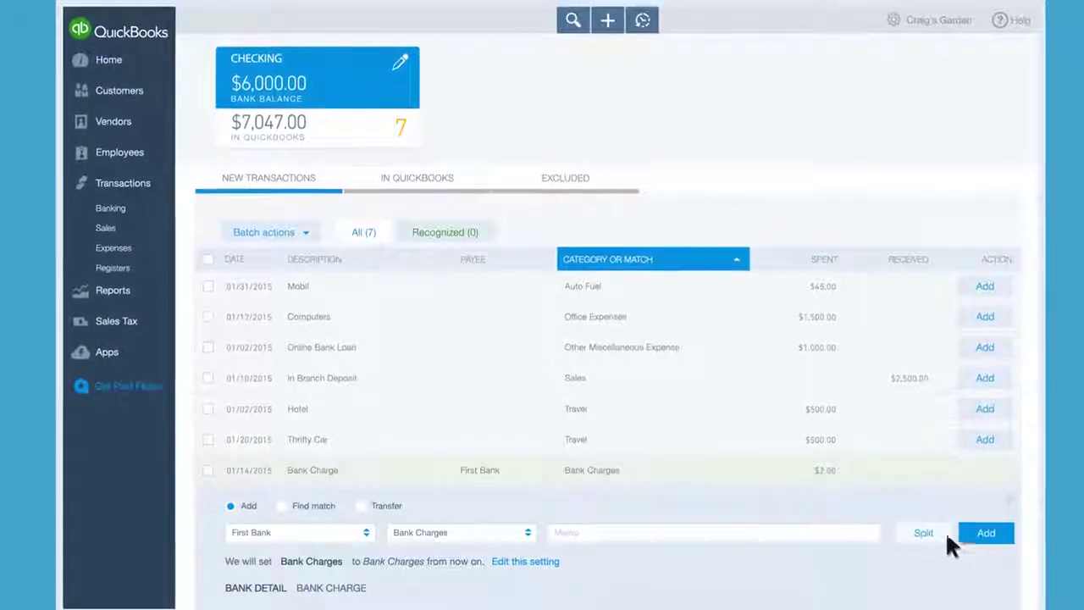
{"action": "left_click", "coordinate": [984, 534]}
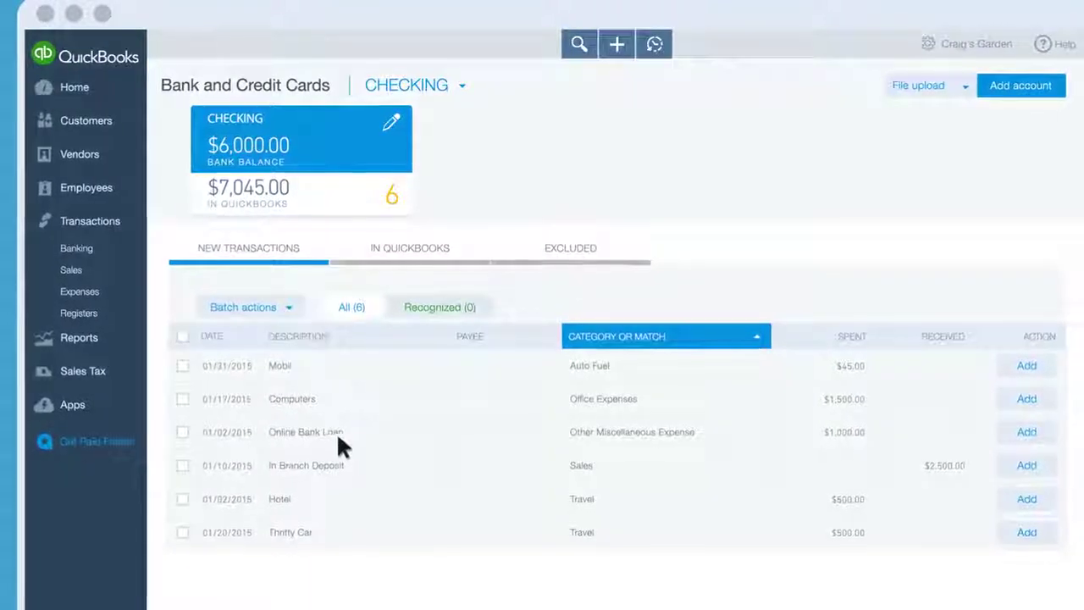
- Record the 01/02/2015 Online Bank Loan payment as a transfer, choosing the account it goes to
{"action": "left_click", "coordinate": [315, 431]}
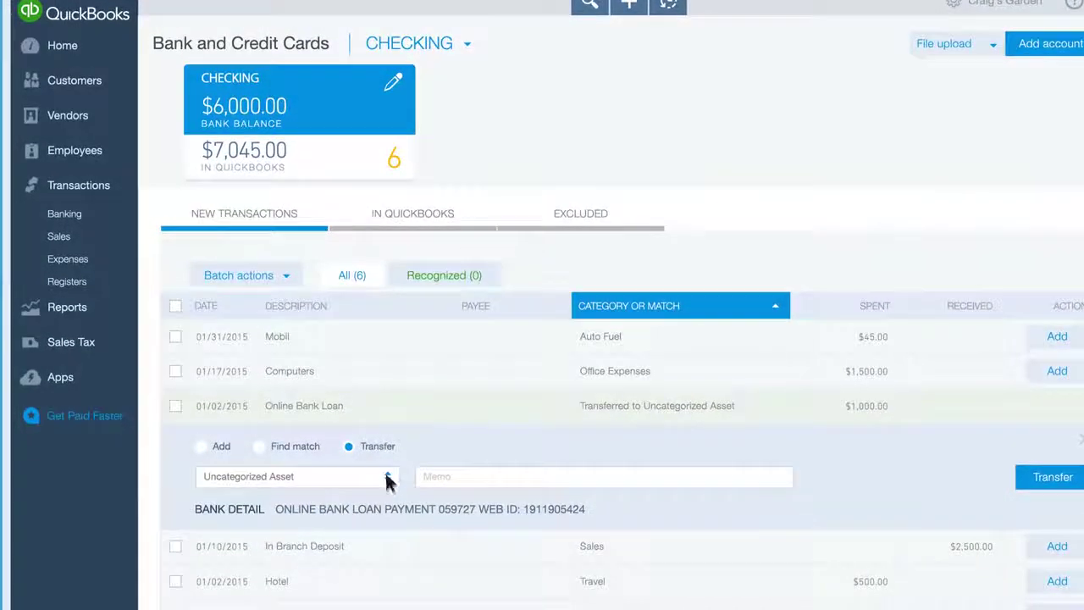
{"action": "left_click", "coordinate": [385, 476]}
{"action": "left_click", "coordinate": [312, 410]}
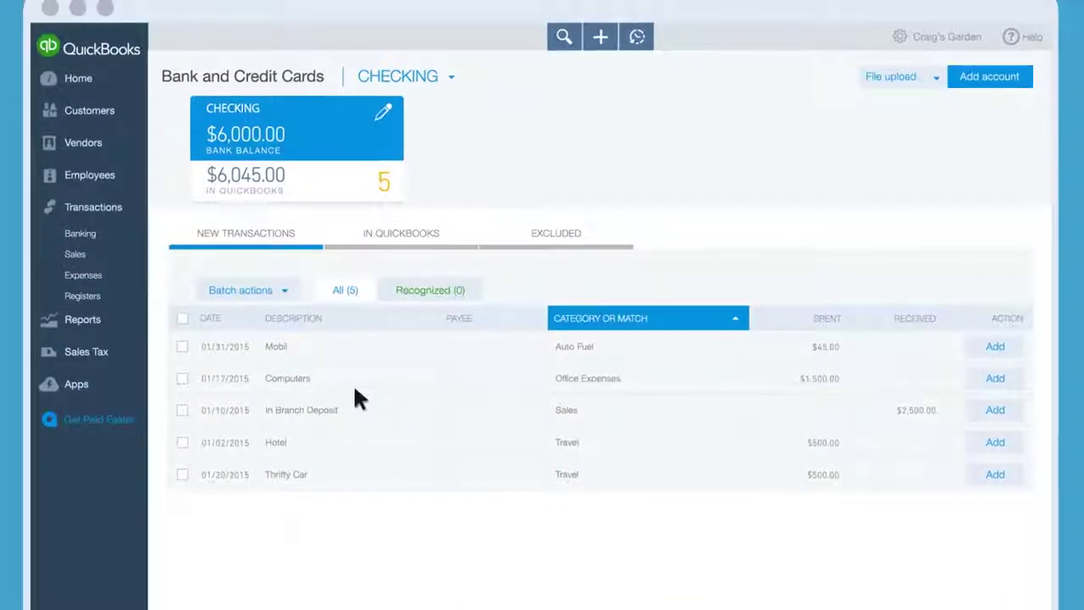
- Split the Computers transaction into 1,400.00 for Computer Equipment and the remainder for Office Expenses, and add it
{"action": "left_click", "coordinate": [298, 388]}
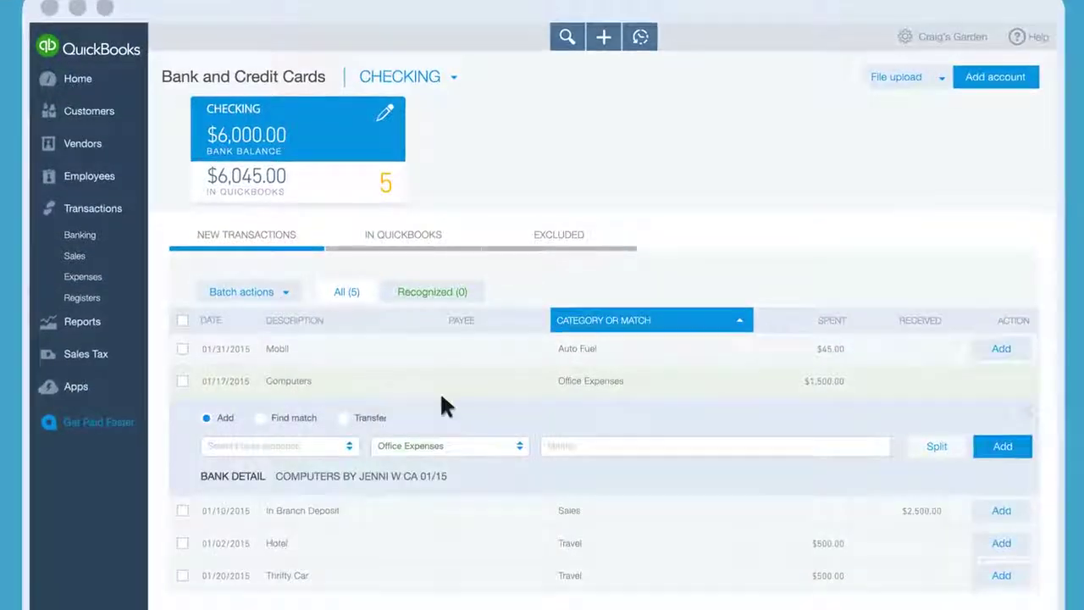
{"action": "left_click", "coordinate": [935, 447]}
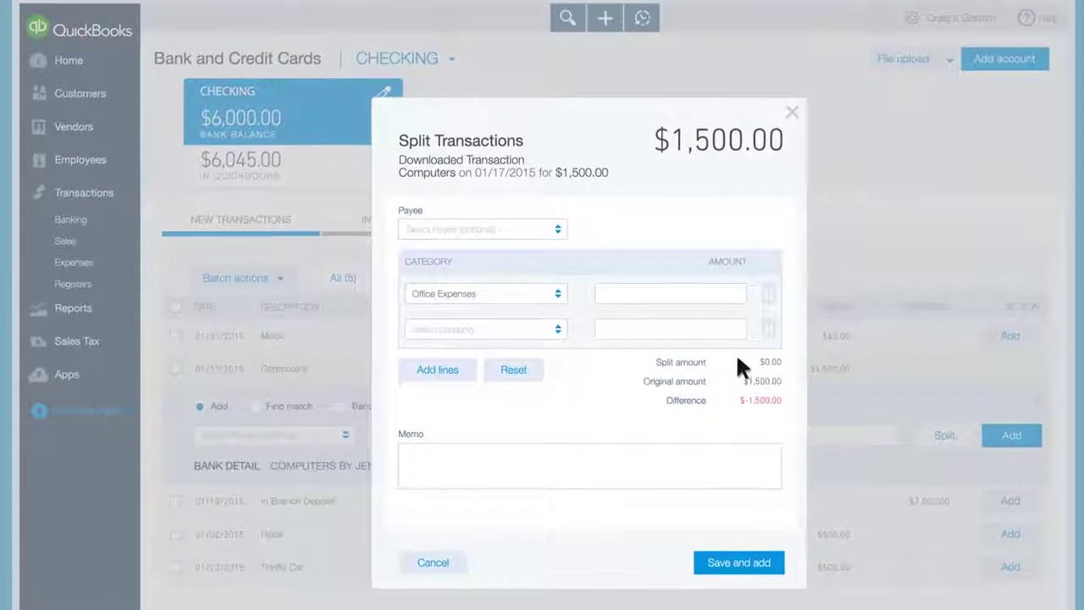
{"action": "left_click", "coordinate": [557, 298]}
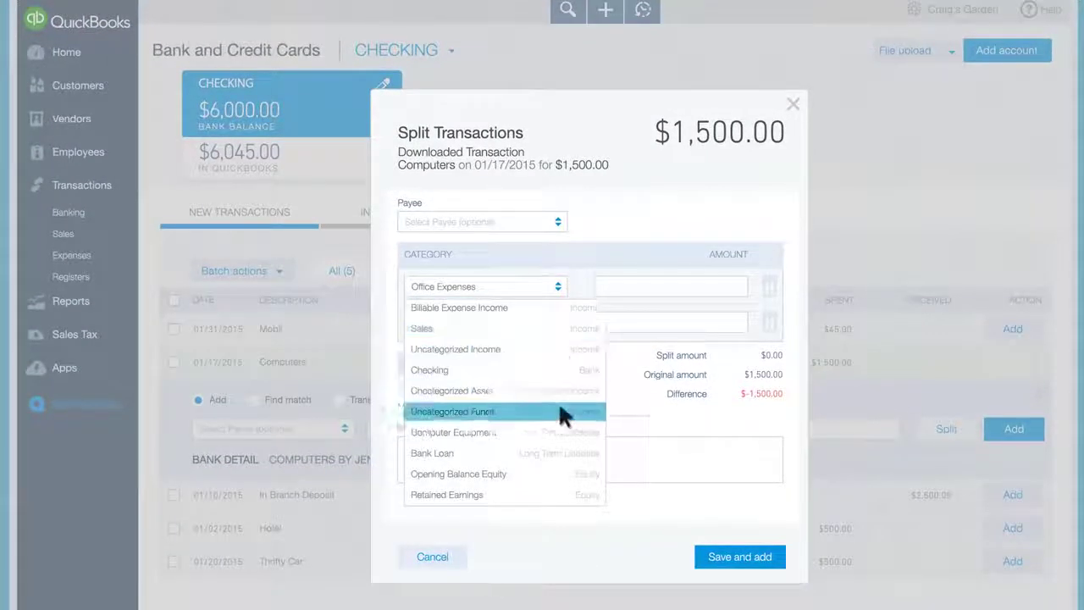
{"action": "left_click", "coordinate": [571, 431]}
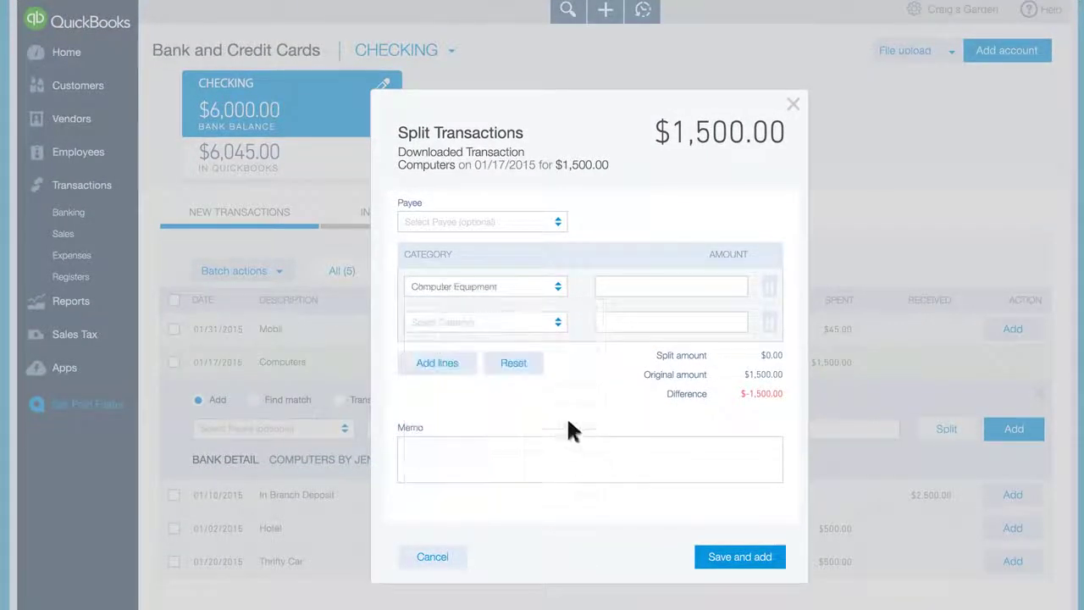
{"action": "left_click", "coordinate": [563, 322]}
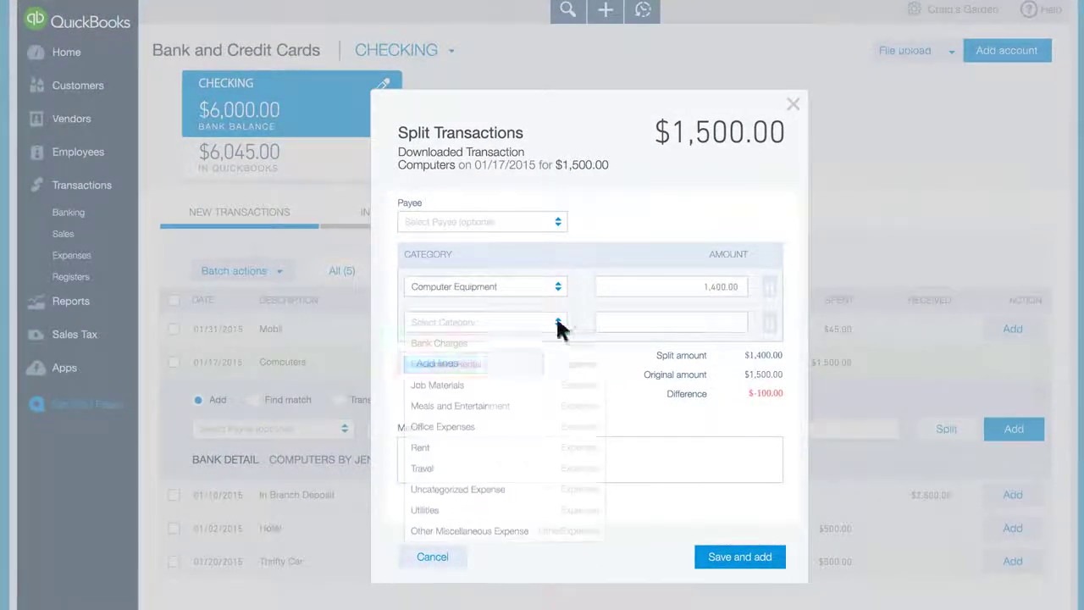
{"action": "left_click", "coordinate": [555, 426]}
{"action": "left_click", "coordinate": [742, 559]}
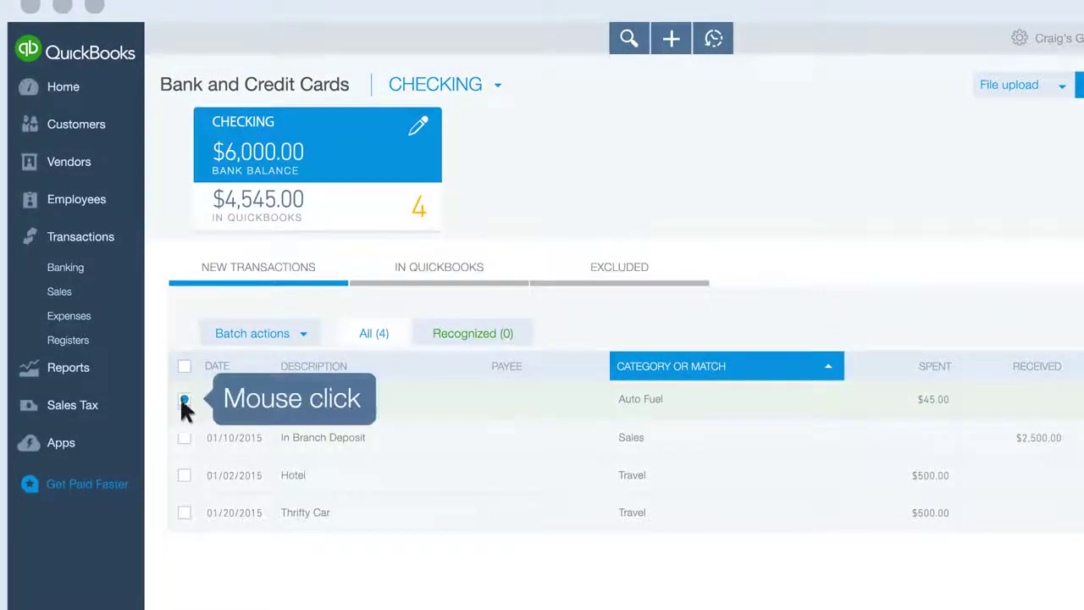
- Select all remaining new transactions, from Mobil to Thrifty Car, and accept them as a batch
{"action": "left_click", "coordinate": [185, 512], "text": "shift"}
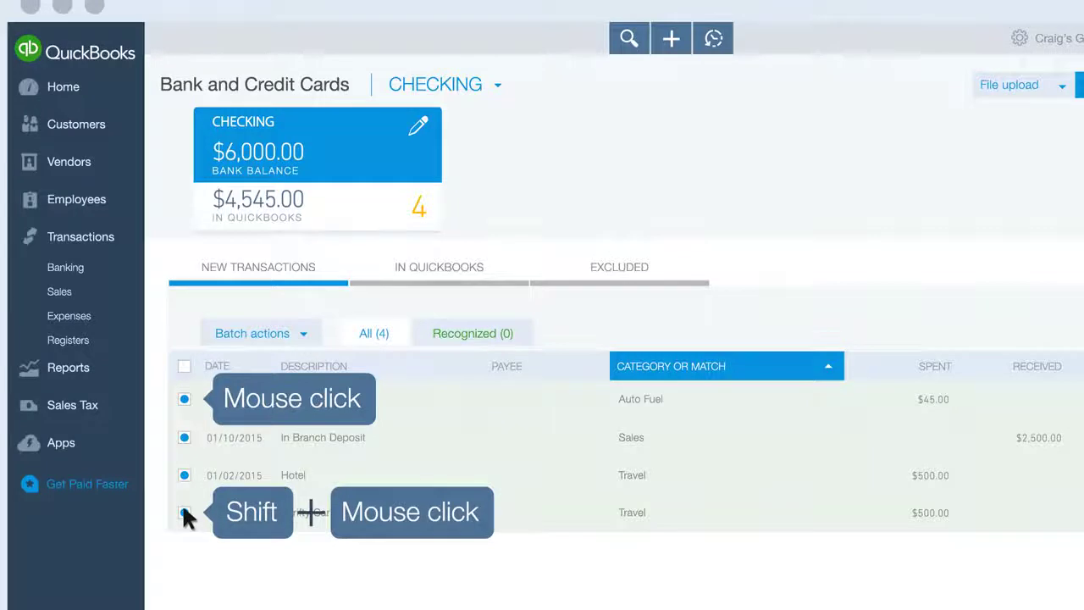
{"action": "left_click", "coordinate": [304, 332]}
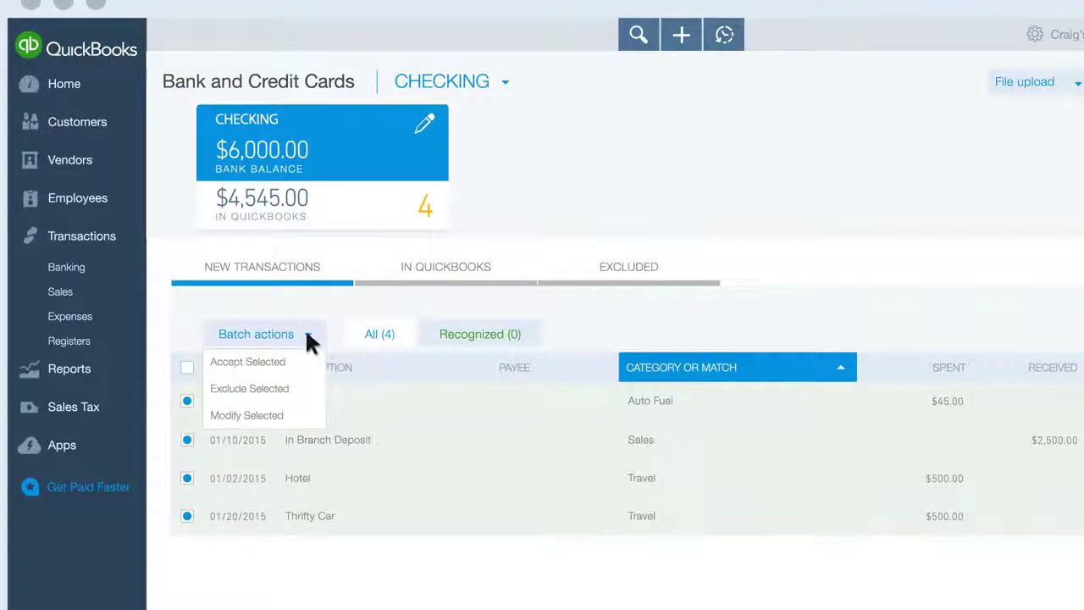
{"action": "left_click", "coordinate": [305, 353]}
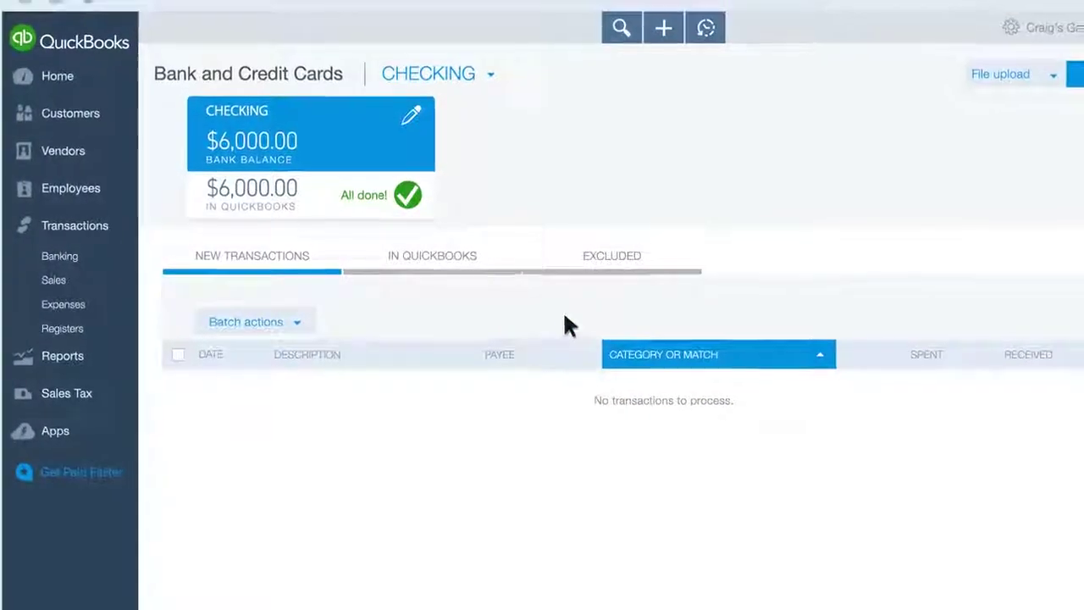
- Open Check 114 among the transactions already in QuickBooks and undo its match
{"action": "left_click", "coordinate": [433, 256]}
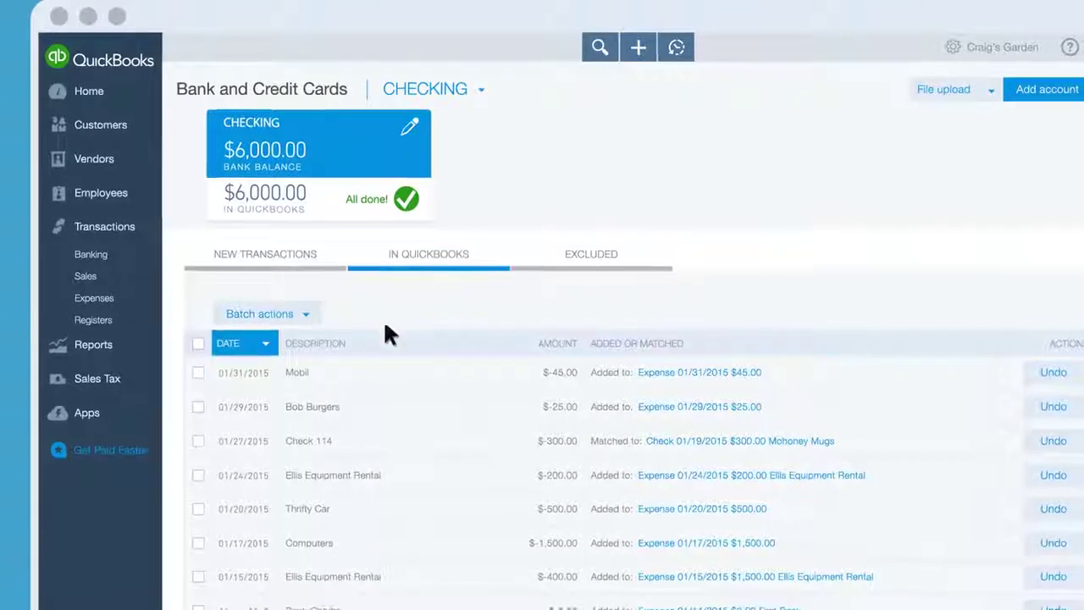
{"action": "left_click", "coordinate": [314, 434]}
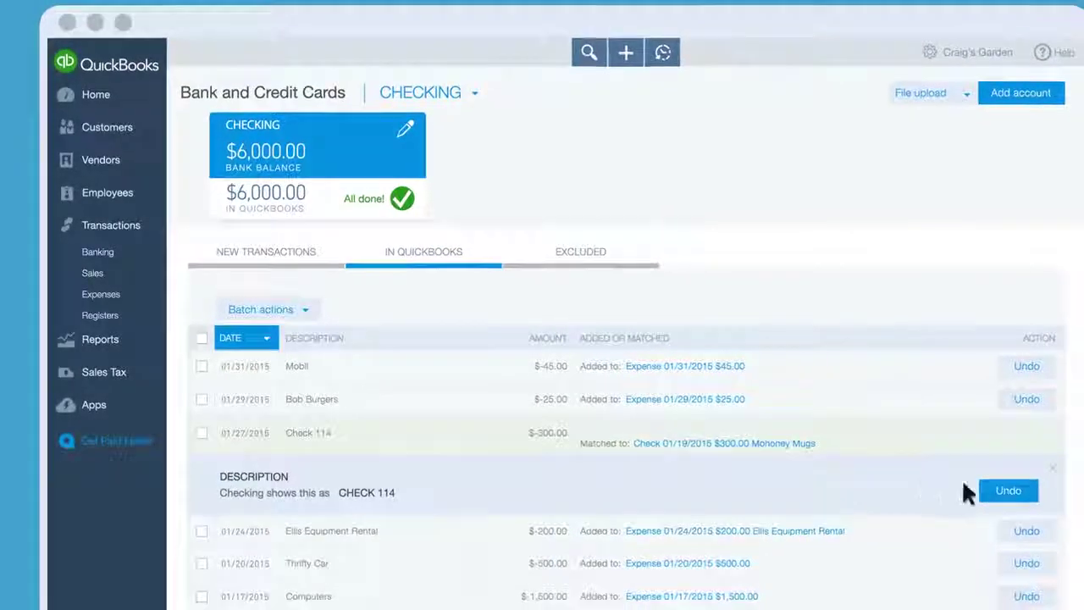
{"action": "left_click", "coordinate": [1022, 493]}
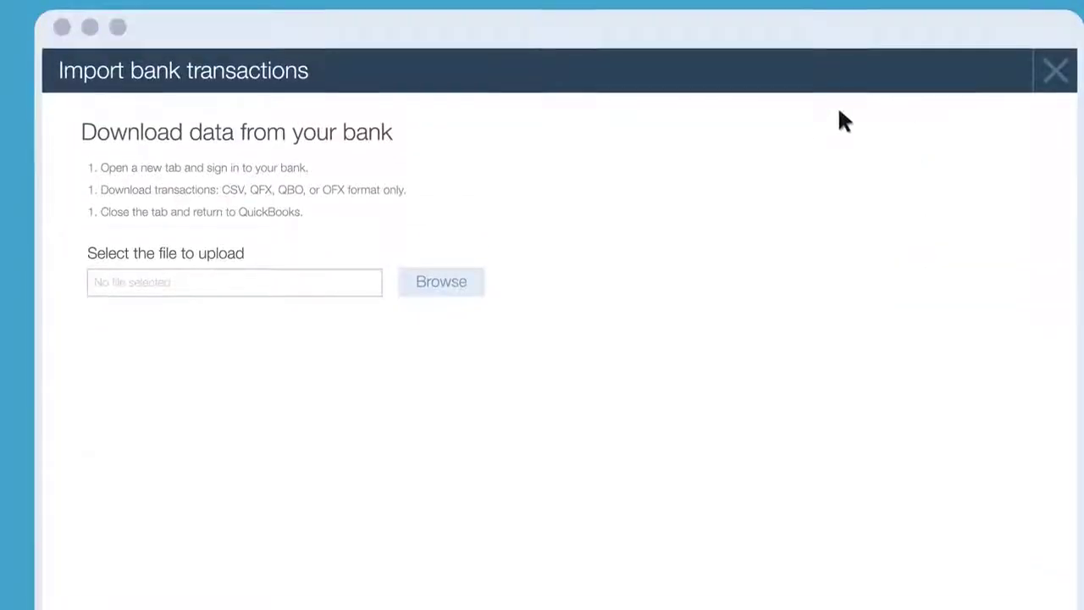
- Import the bank file seconddownload.qbo into the Checking account
{"action": "type", "text": "seconddownload.qbo"}
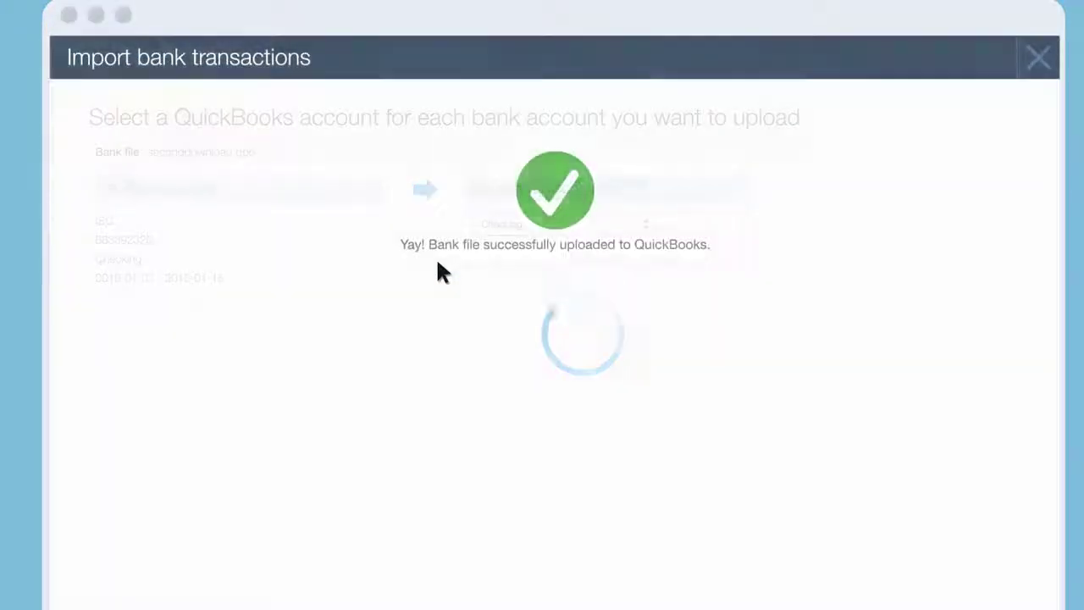
{"action": "left_click", "coordinate": [979, 590]}
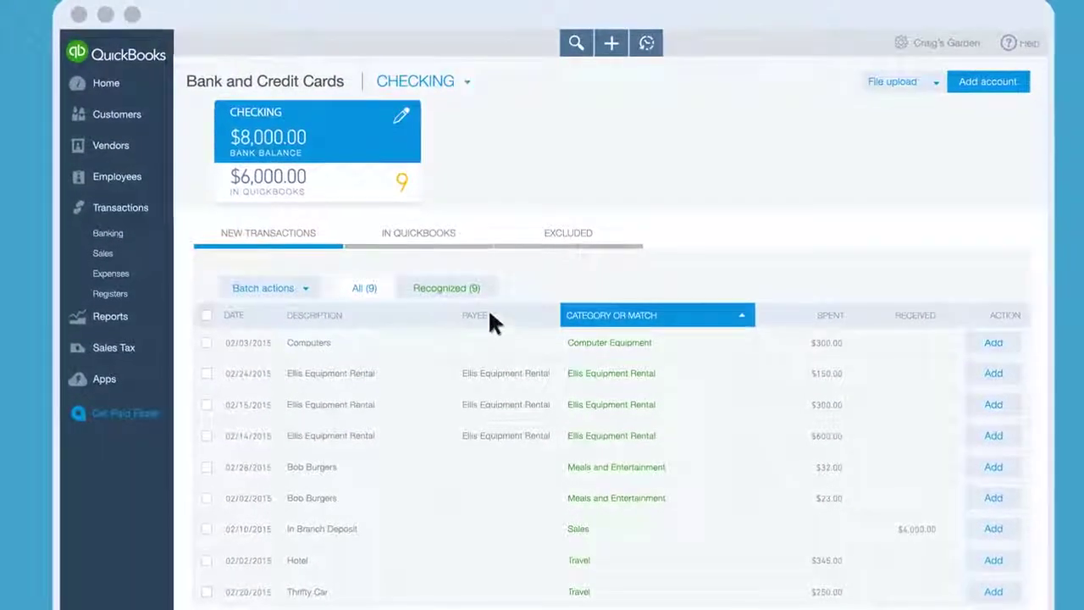
- Select all recognized transactions from the imported file and accept them as a batch
{"action": "left_click", "coordinate": [205, 343]}
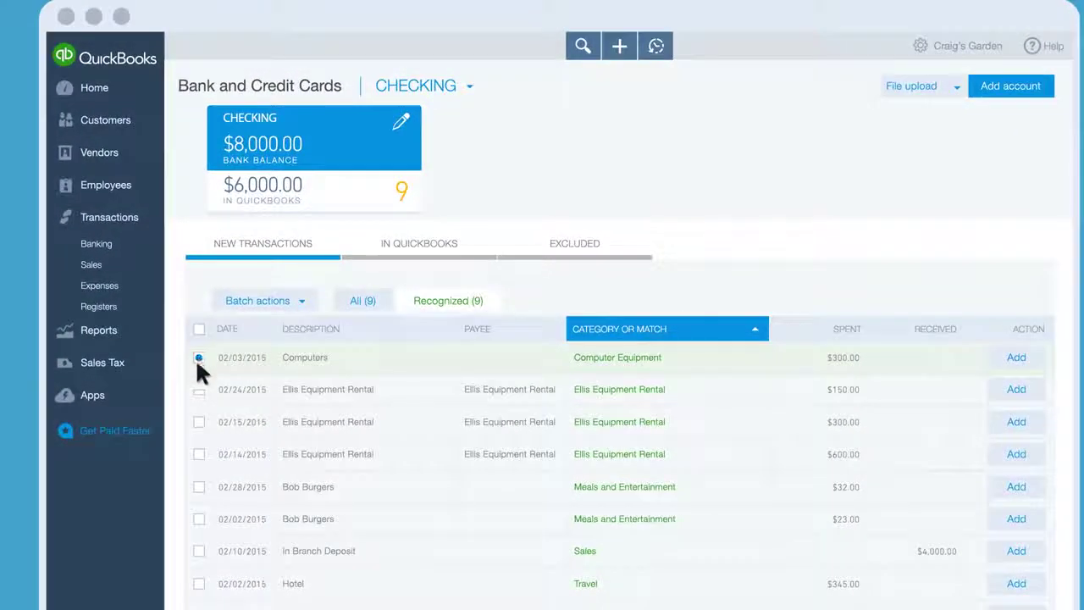
{"action": "left_click", "coordinate": [200, 581], "text": "shift"}
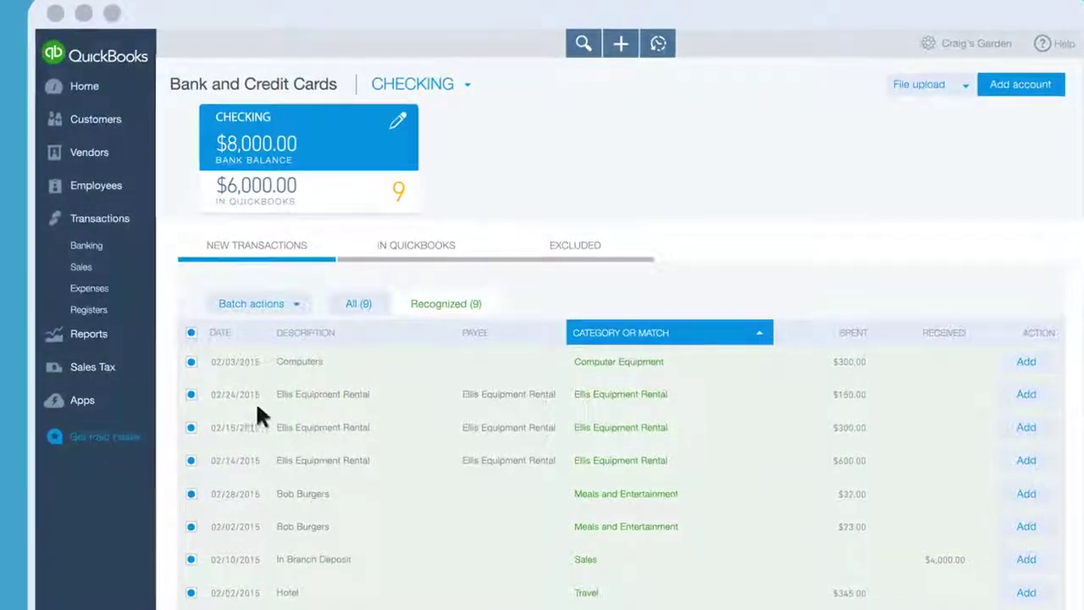
{"action": "left_click", "coordinate": [290, 306]}
{"action": "left_click", "coordinate": [290, 323]}
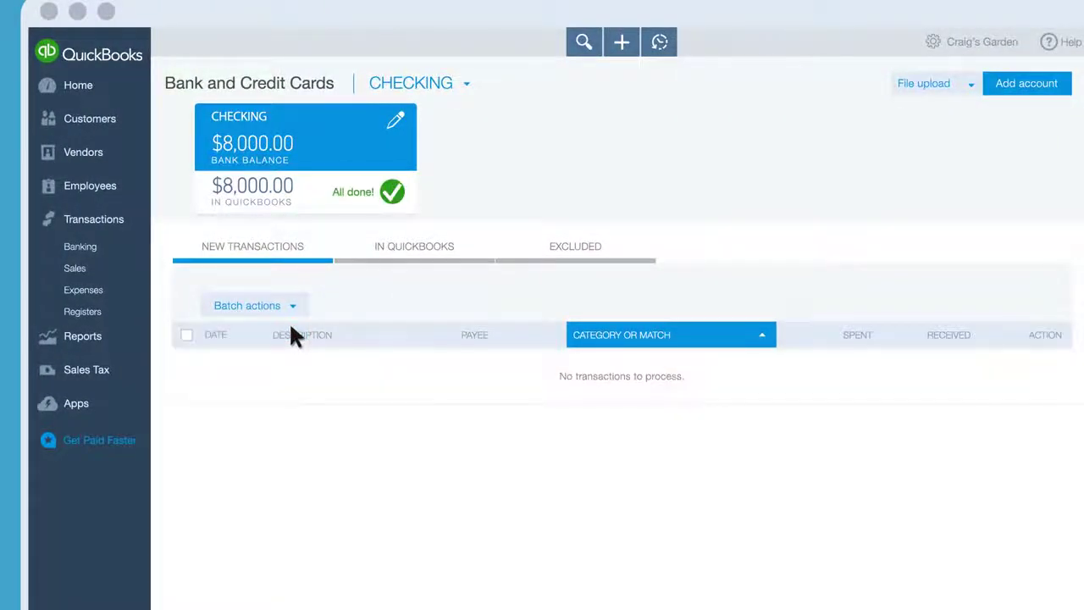